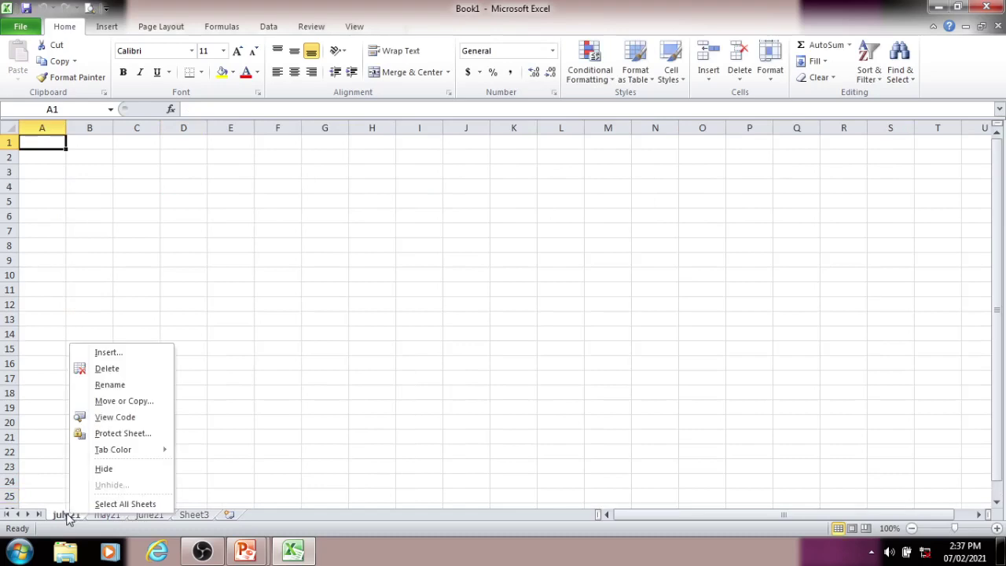
Step: Delete the july21 worksheet from the workbook
key("d")
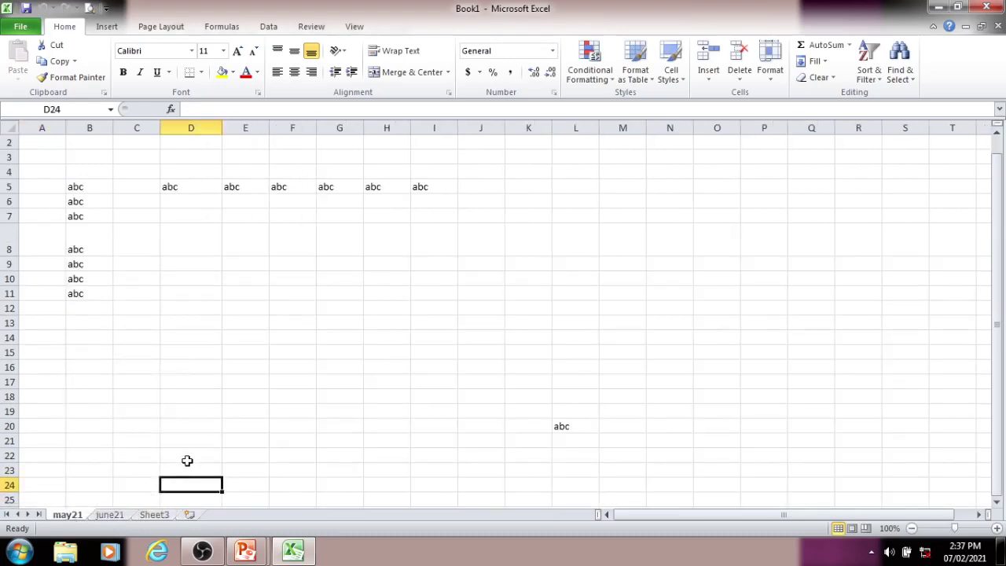
Step: Switch to the PowerPoint slide show, advance to the "Copy or move worksheet" slide and ink a tick on the pictured "Create a copy" box
left_click(247, 552)
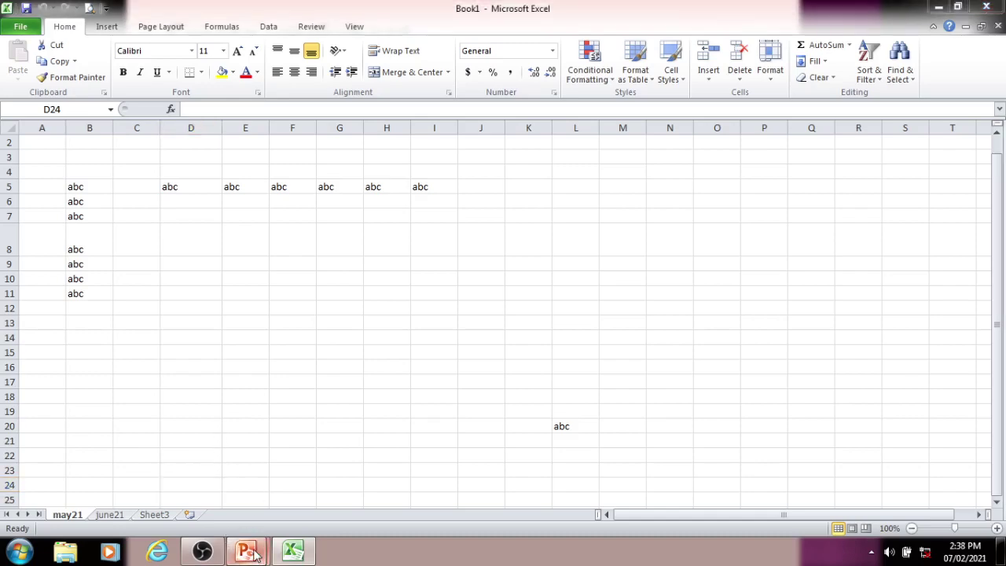
left_click(330, 421)
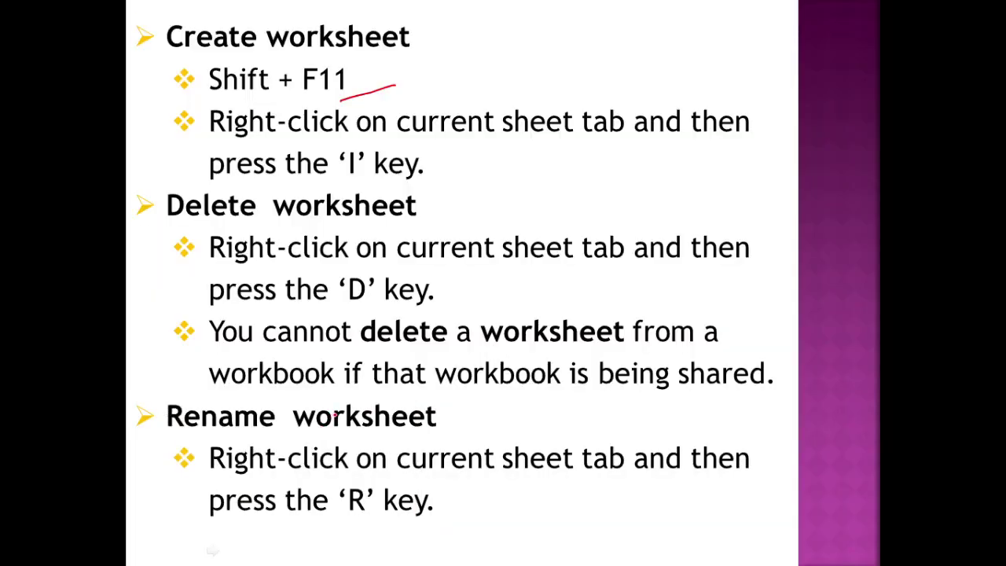
key("Right")
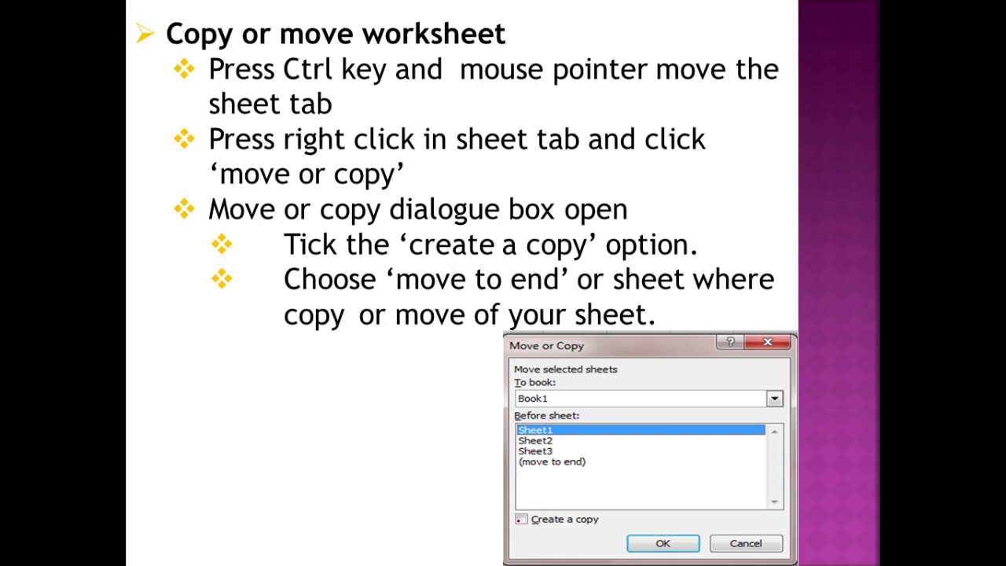
left_click(519, 520)
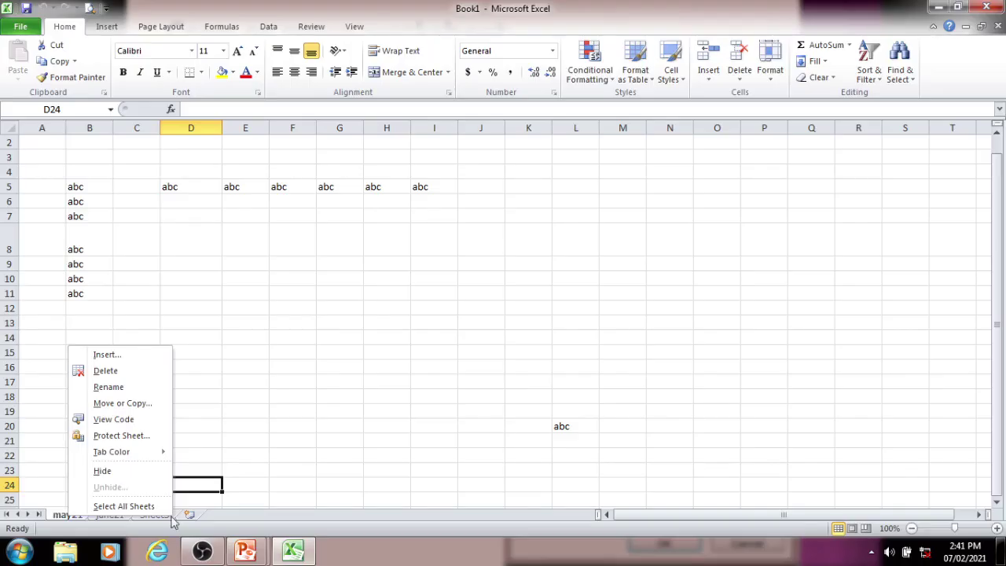
Step: In Excel's Book1, copy the may21 worksheet into a new book with the "Create a copy" option enabled
left_click(204, 554)
left_click(203, 554)
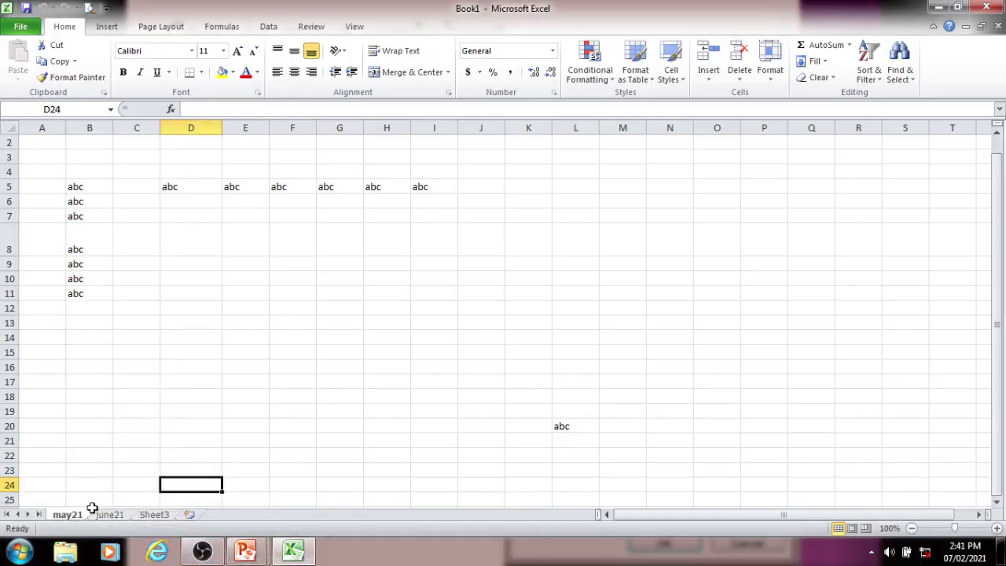
right_click(87, 515)
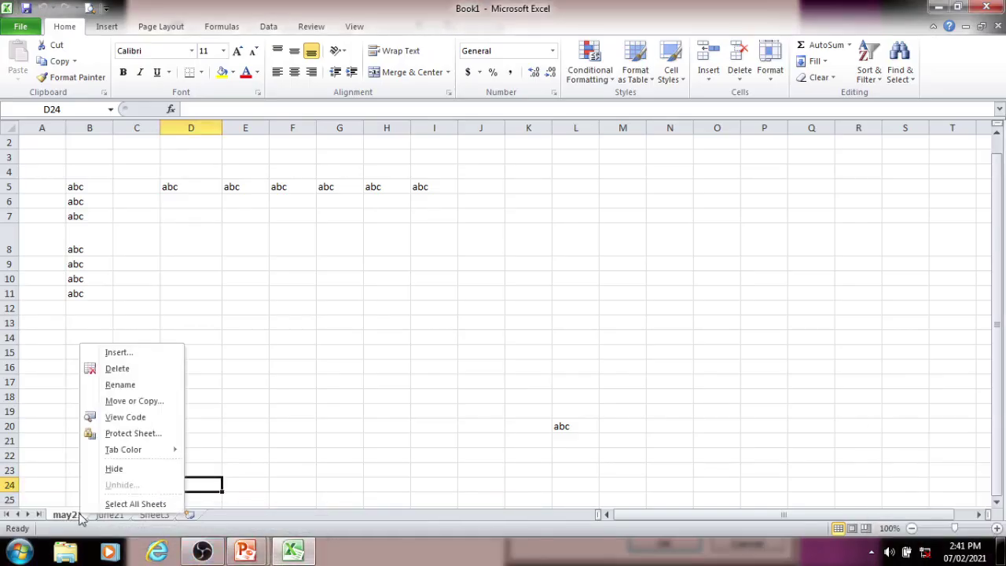
left_click(134, 401)
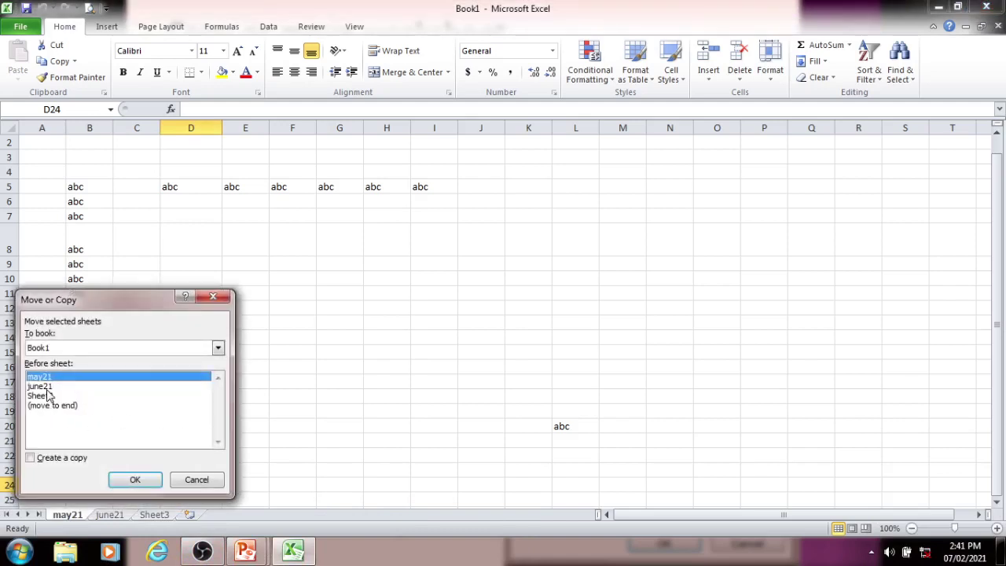
left_click(54, 351)
left_click(55, 360)
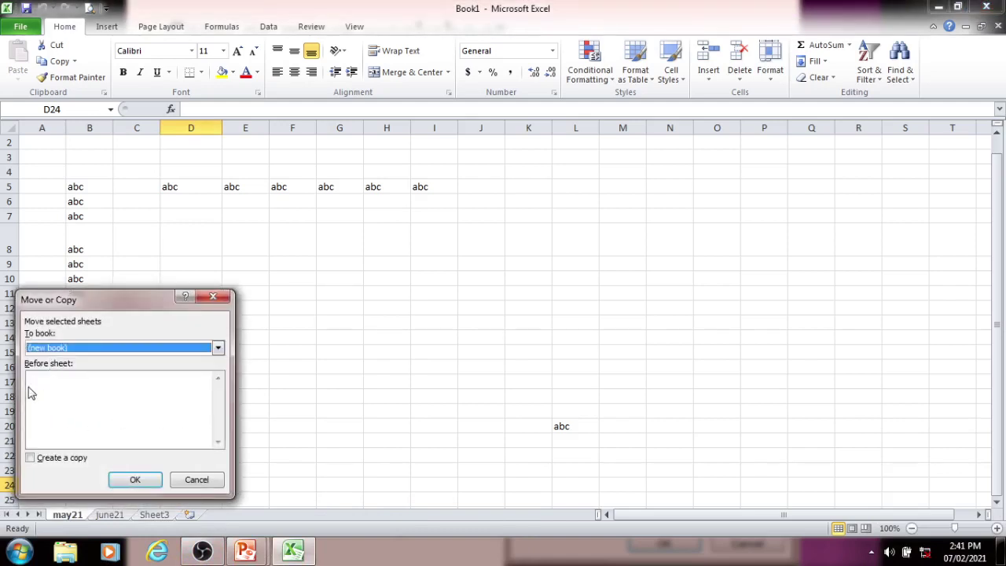
left_click(32, 459)
left_click(135, 480)
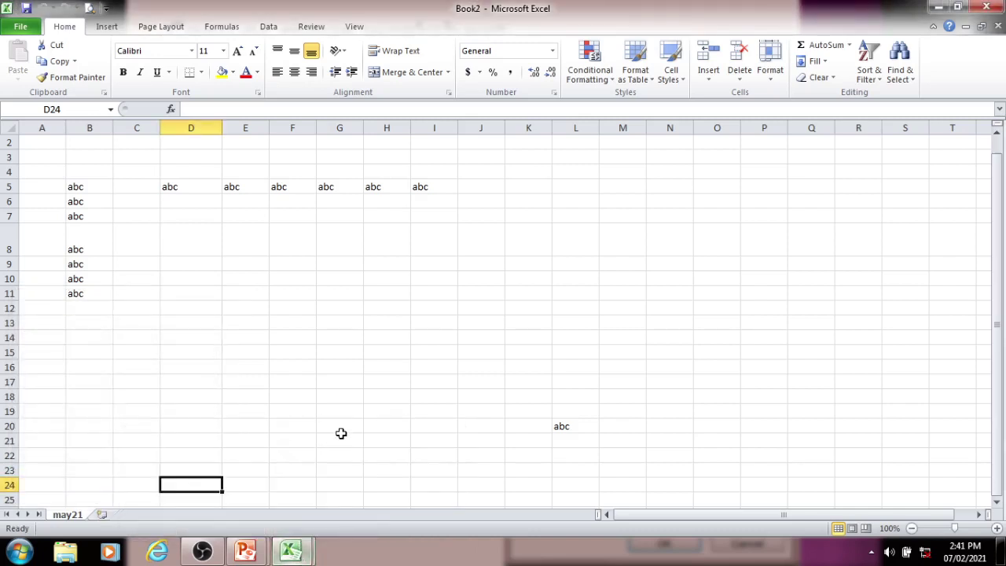
Step: Compare the may21 worksheet in Book1 with its copy in Book2
mouse_move(291, 550)
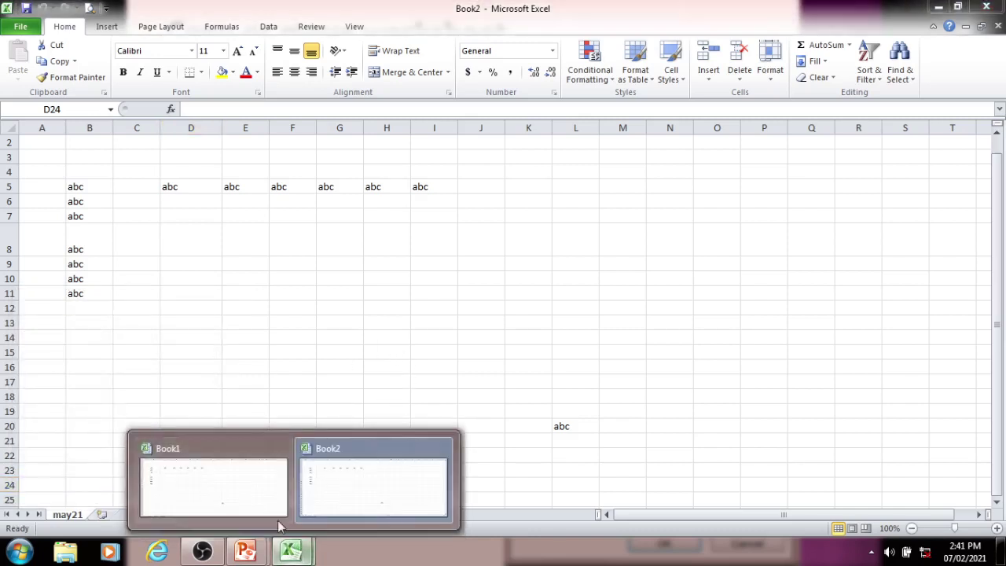
left_click(238, 456)
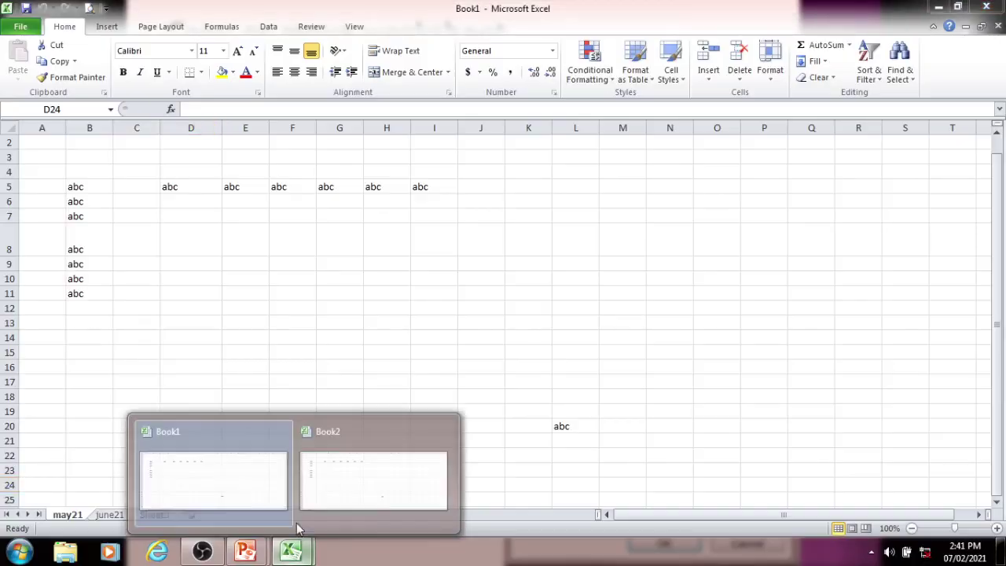
left_click(364, 434)
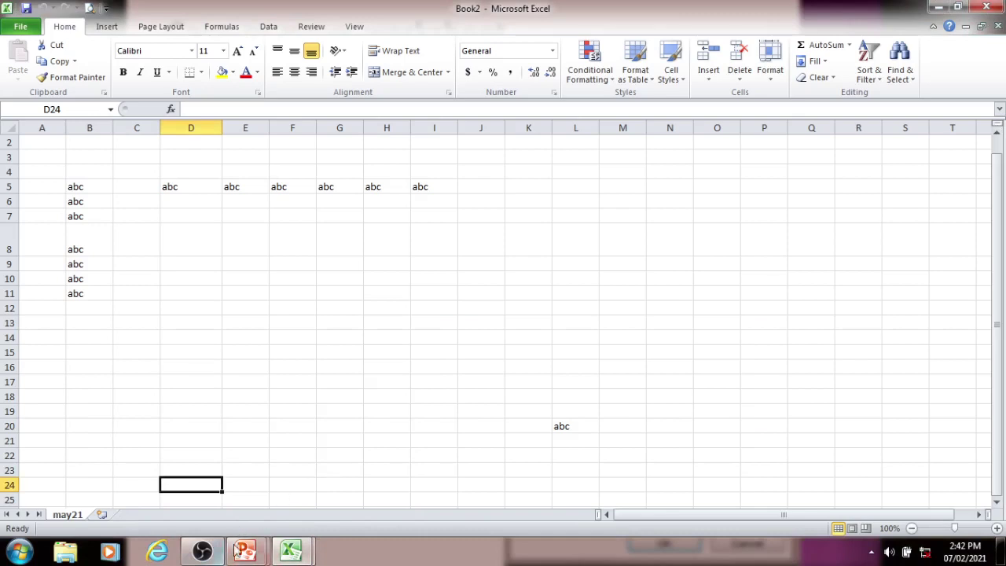
Step: Return to the PowerPoint slide show and advance to the "Edit data" slide
mouse_move(245, 550)
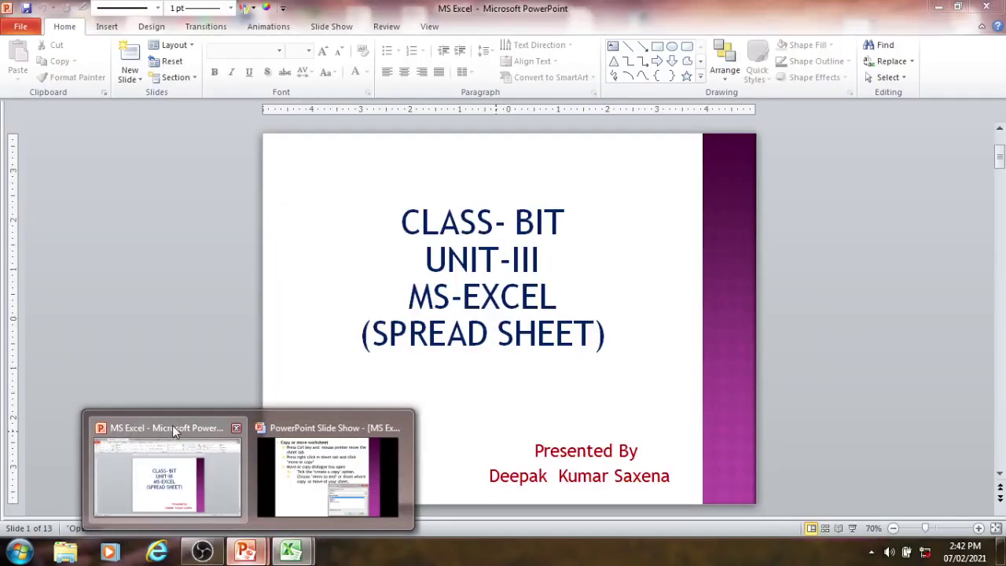
left_click(172, 427)
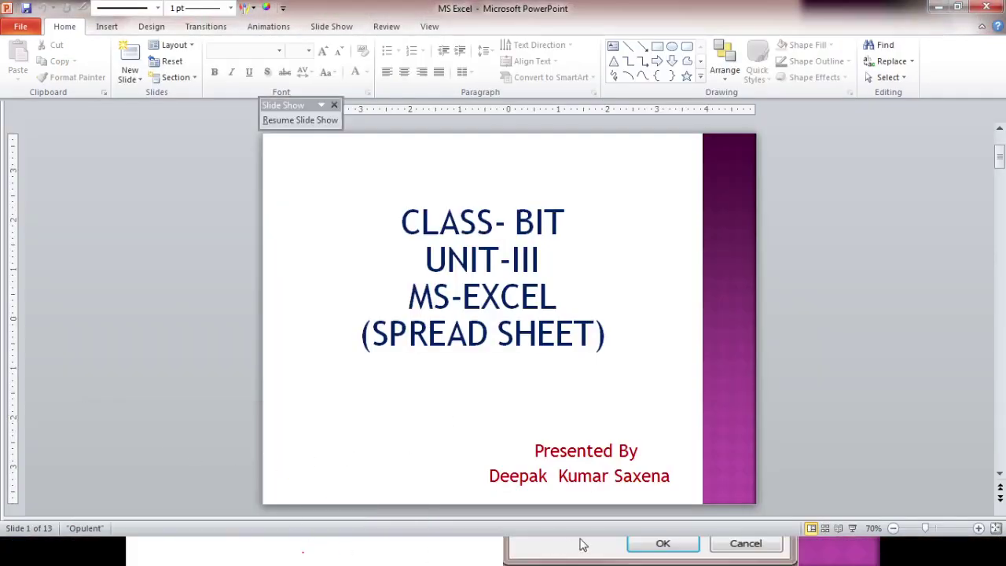
left_click(616, 548)
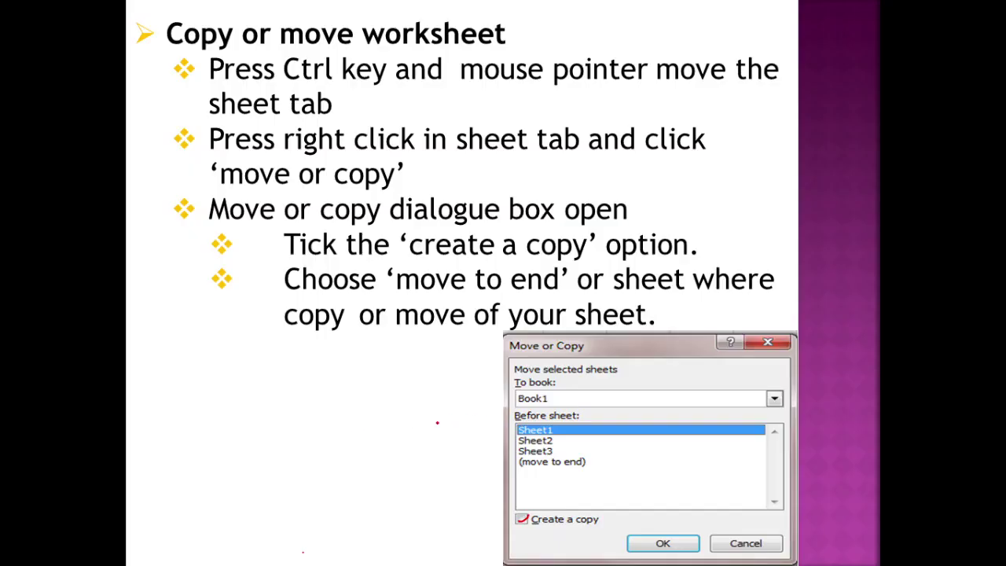
key("Right")
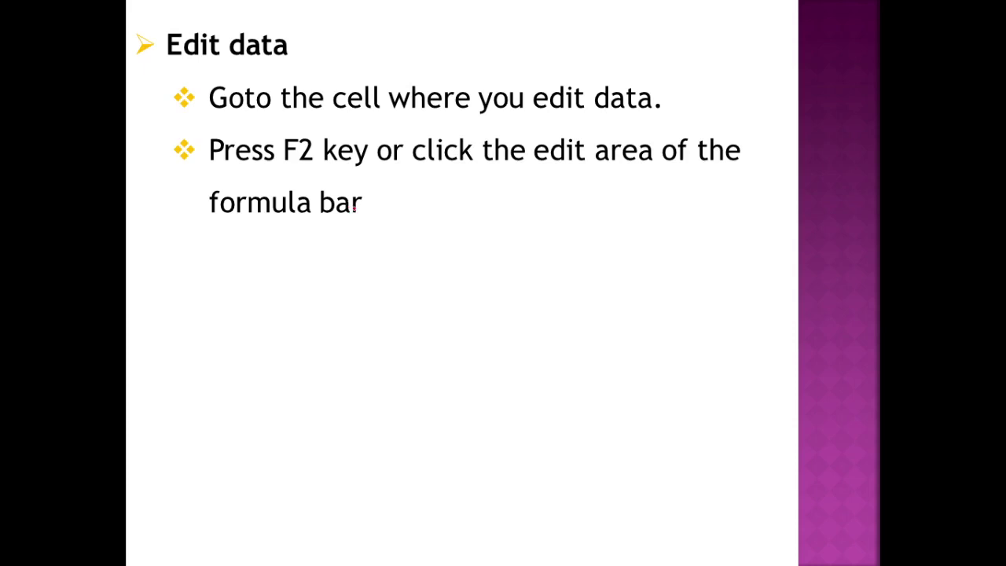
Step: Switch to Book1 in Excel and append "ds dggdg" to the text in cell D5 of the may21 sheet
key("alt+Tab")
left_click(205, 552)
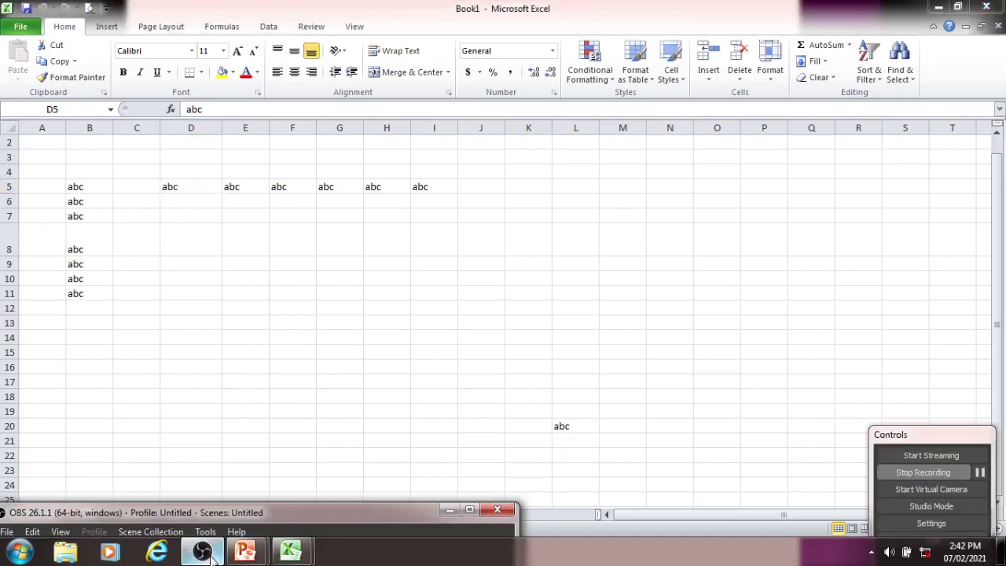
left_click(193, 187)
double_click(198, 186)
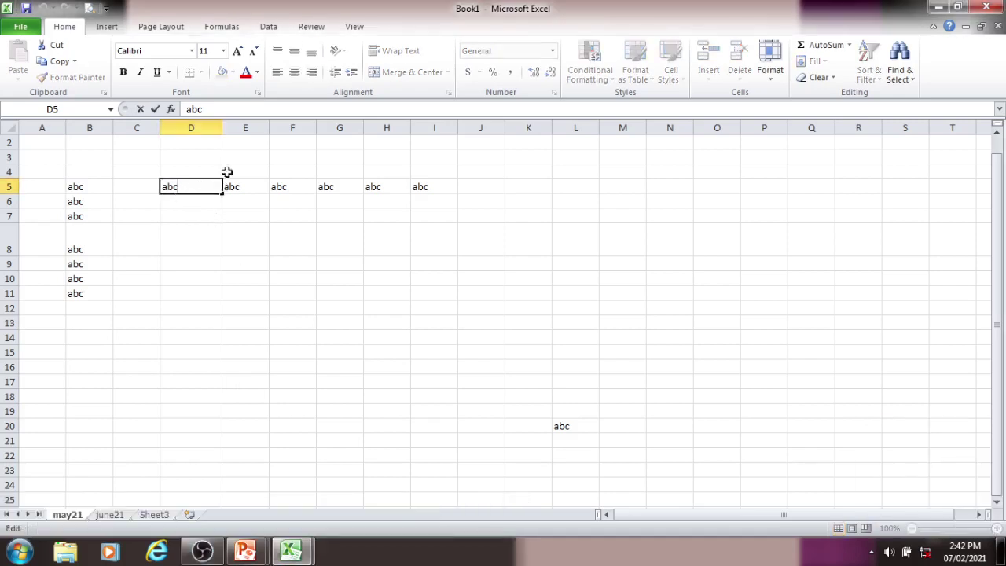
type("ds dggdg")
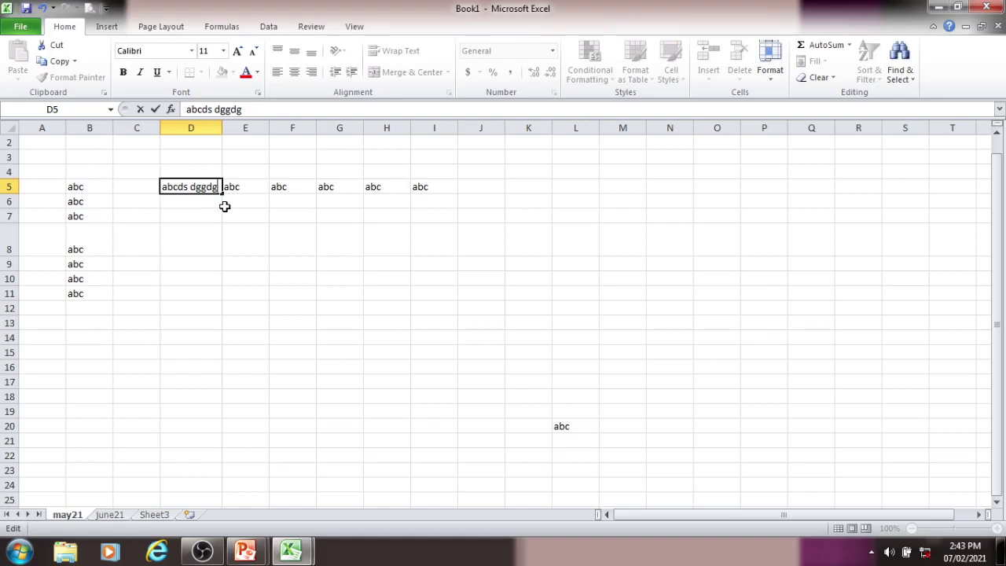
key("Return")
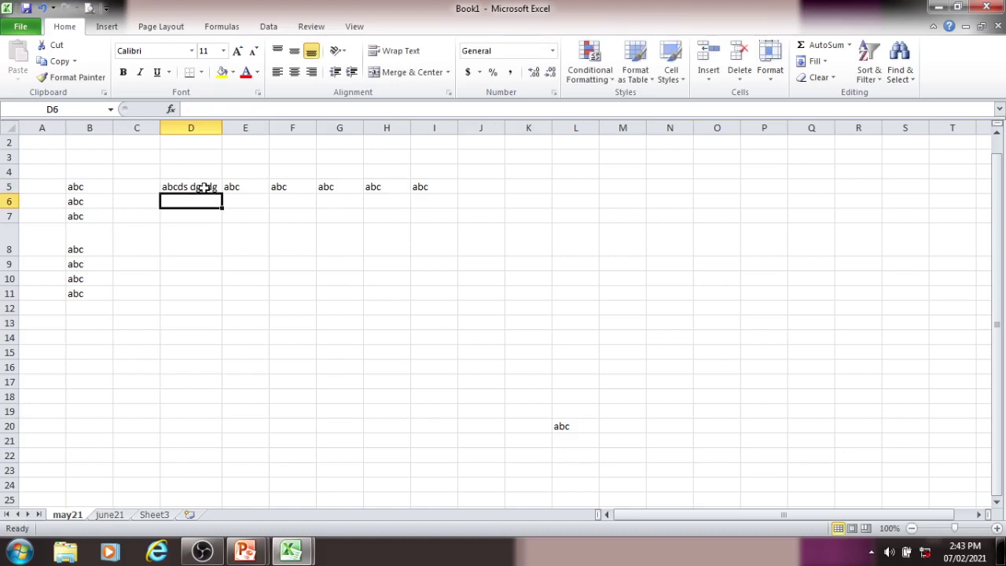
Step: Add a second line reading "kfjdkfjk" inside cell D5 using a line break
left_click(203, 189)
double_click(217, 187)
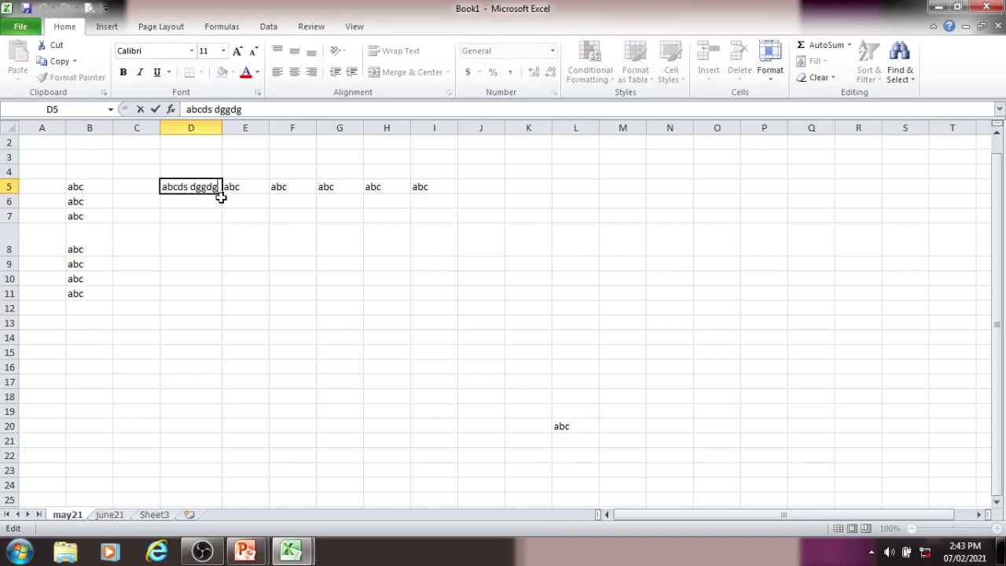
key("alt+Return")
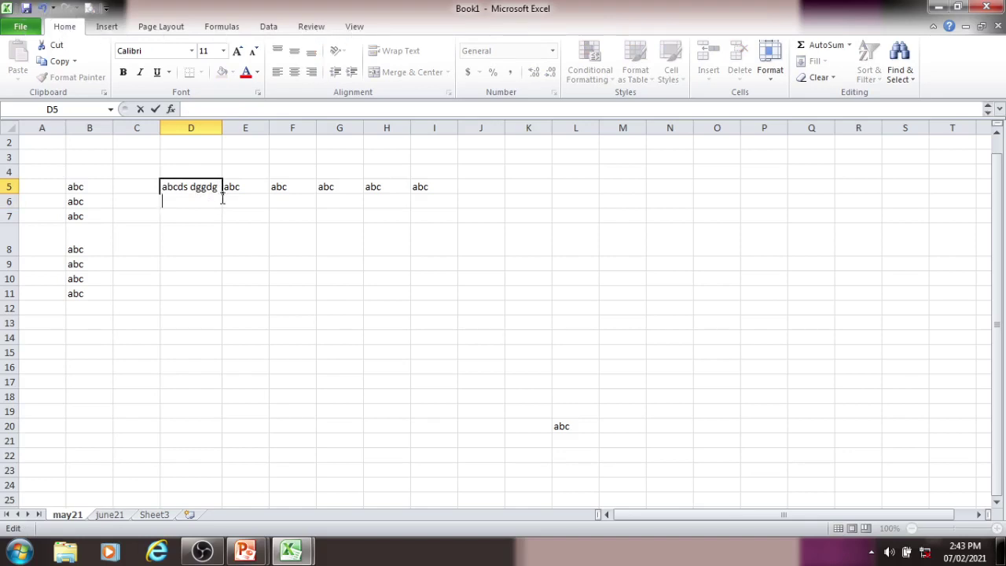
type("kfjdkfjk")
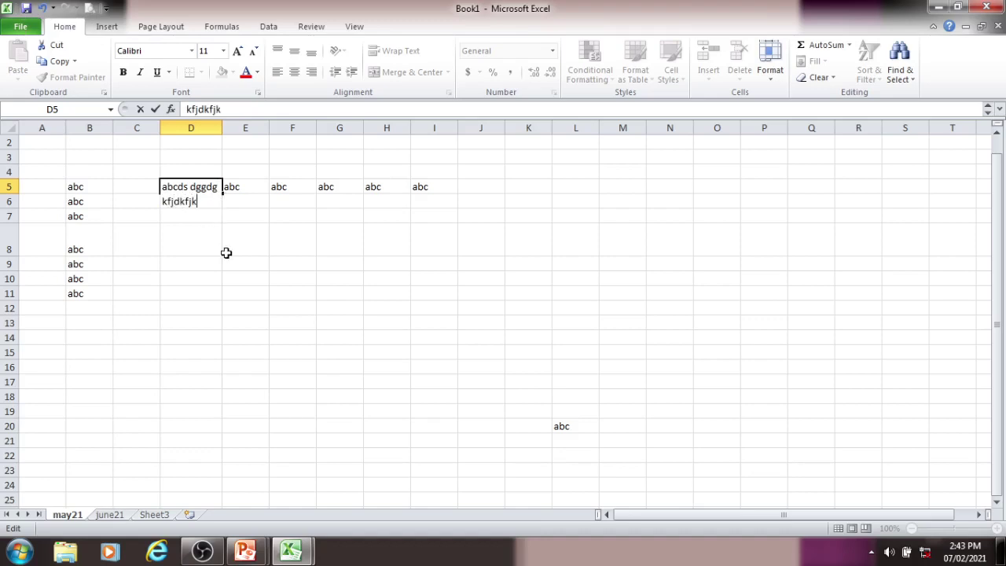
left_click(226, 252)
left_click(211, 200)
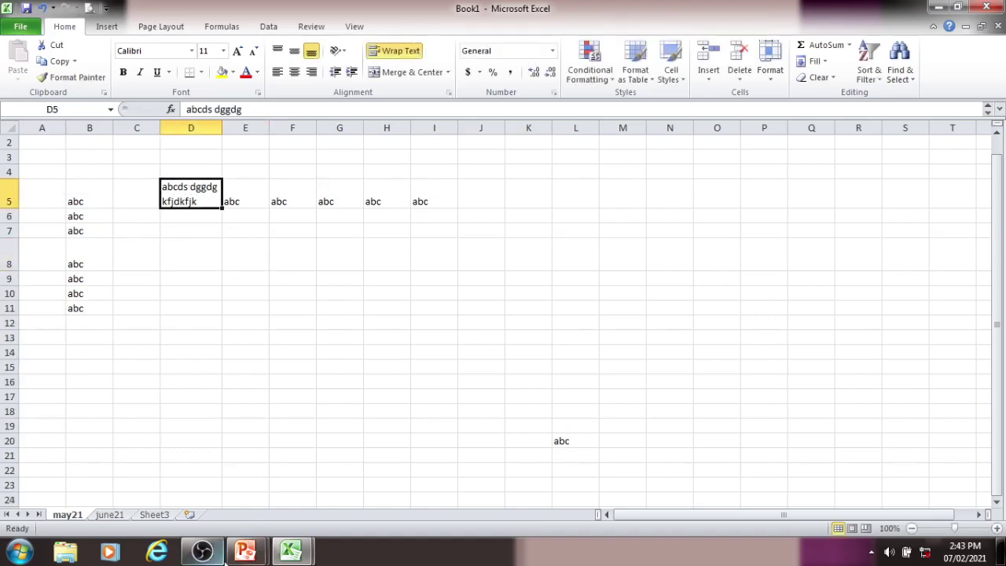
Step: Return to the PowerPoint slide show, advance to the "Switching between different spread sheet" slide and circle "d5" in the sample reference
mouse_move(244, 552)
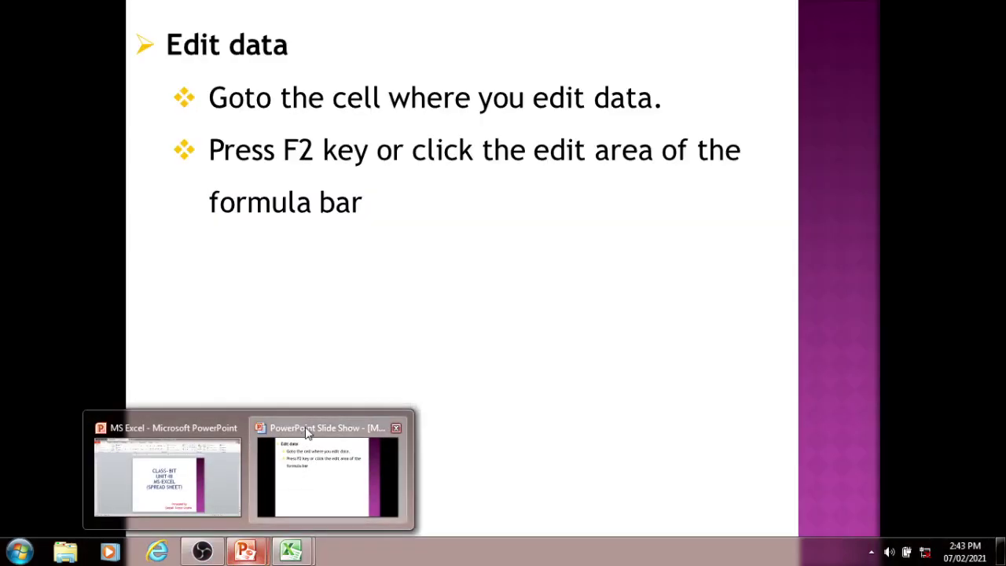
left_click(307, 433)
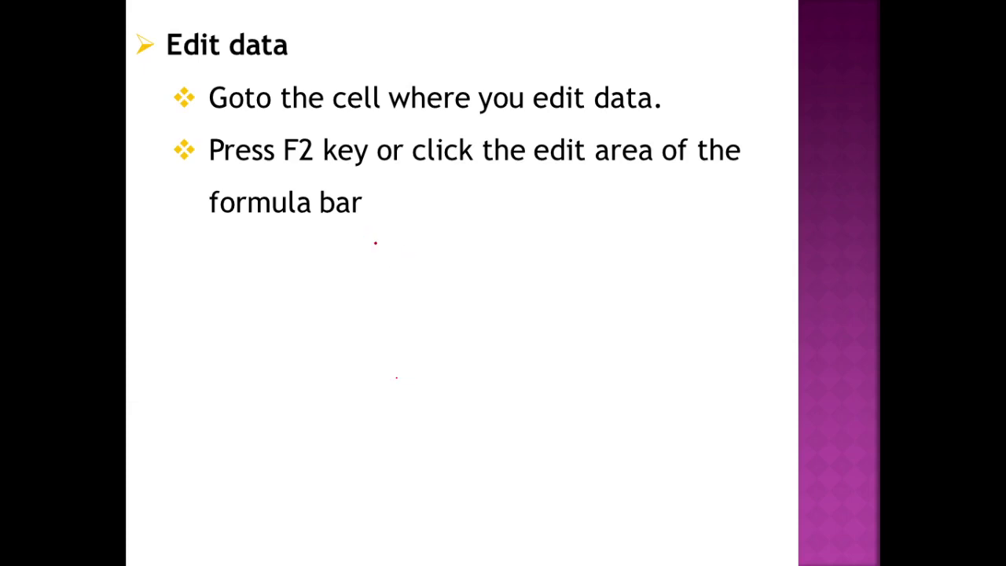
key("Right")
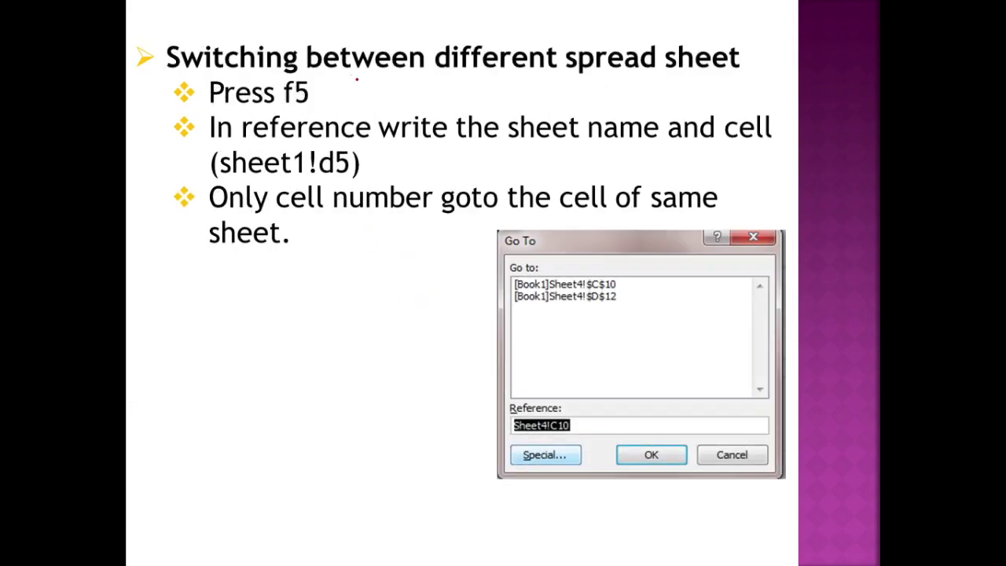
key("Right")
key("Left")
left_click_drag(358, 164, 321, 150)
key("super")
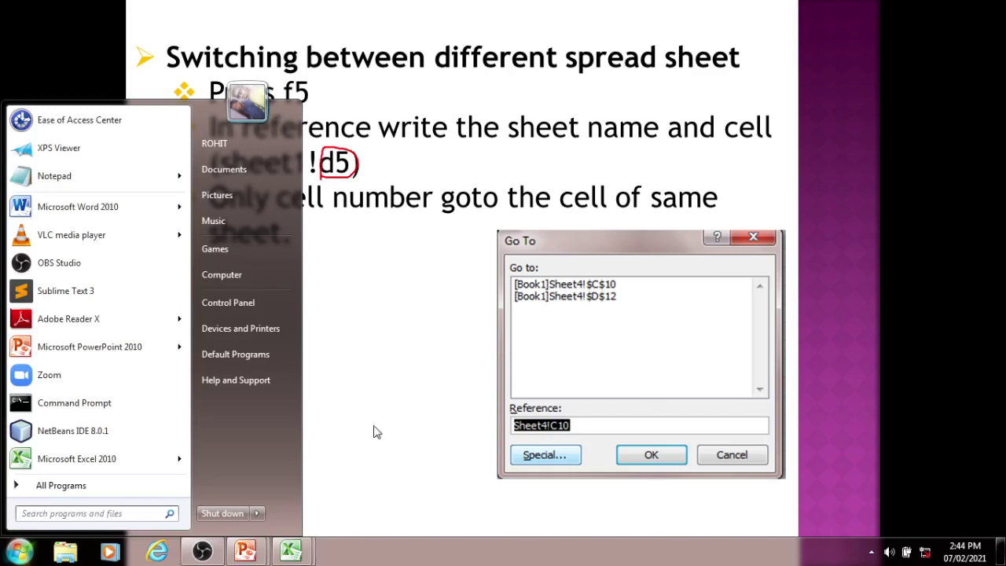
Step: Switch to the Book1 workbook in Excel and select cell E11 on the may21 sheet
left_click(291, 551)
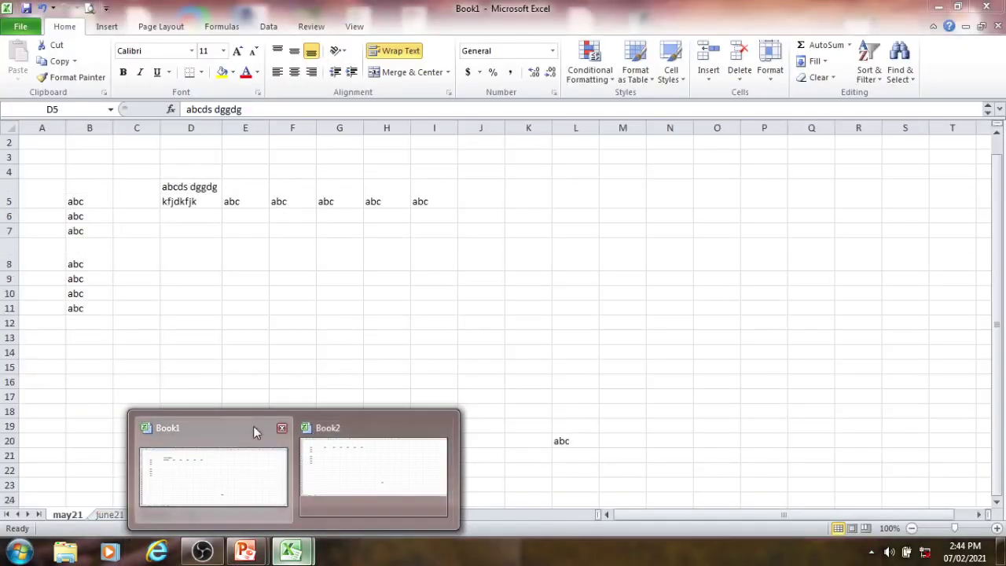
left_click(253, 426)
left_click(244, 309)
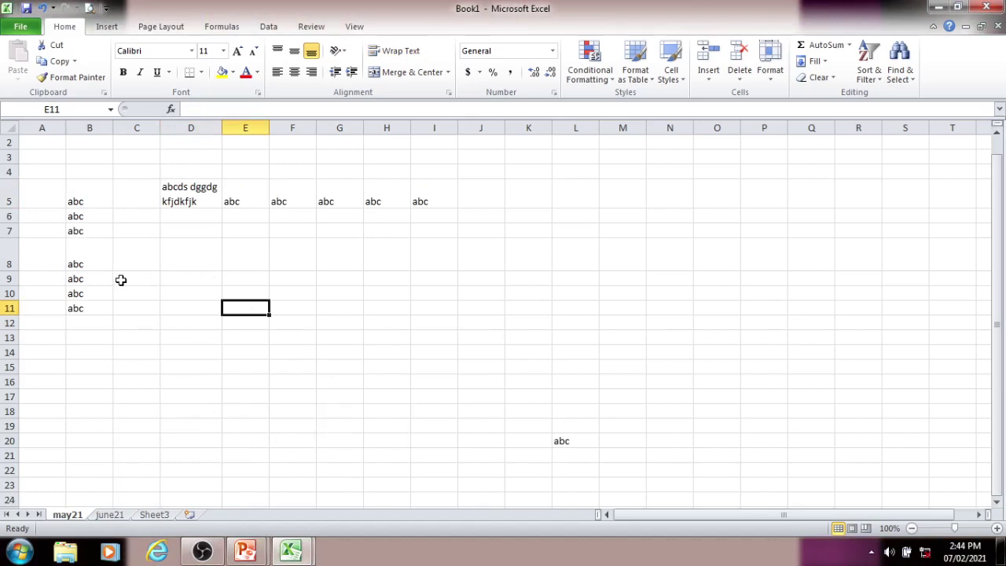
left_click(78, 202)
key("F5")
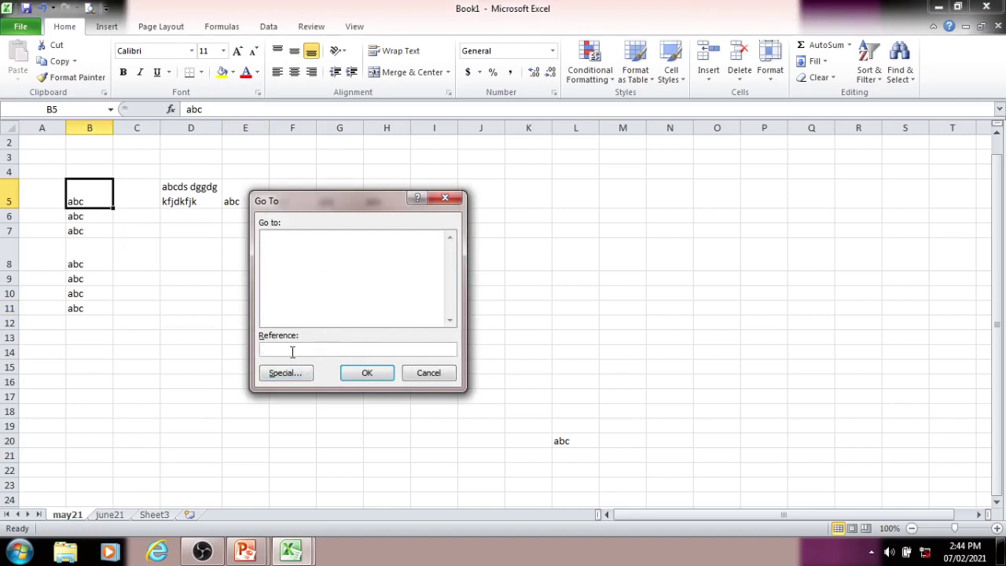
left_click(432, 375)
Step: Switch to the june21 sheet and select cell D11 as the starting point for jumping to the may21 sheet
left_click(116, 515)
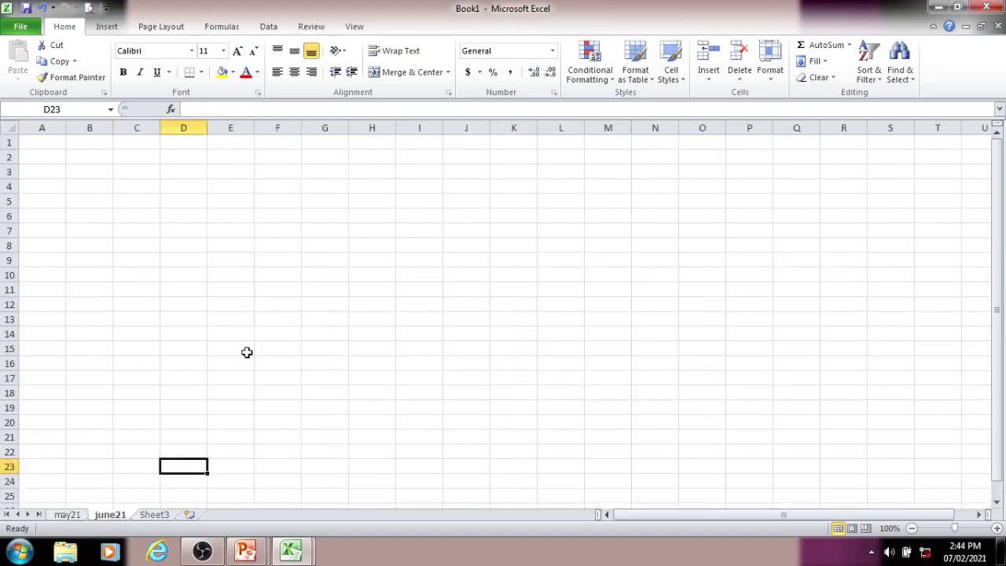
left_click(187, 288)
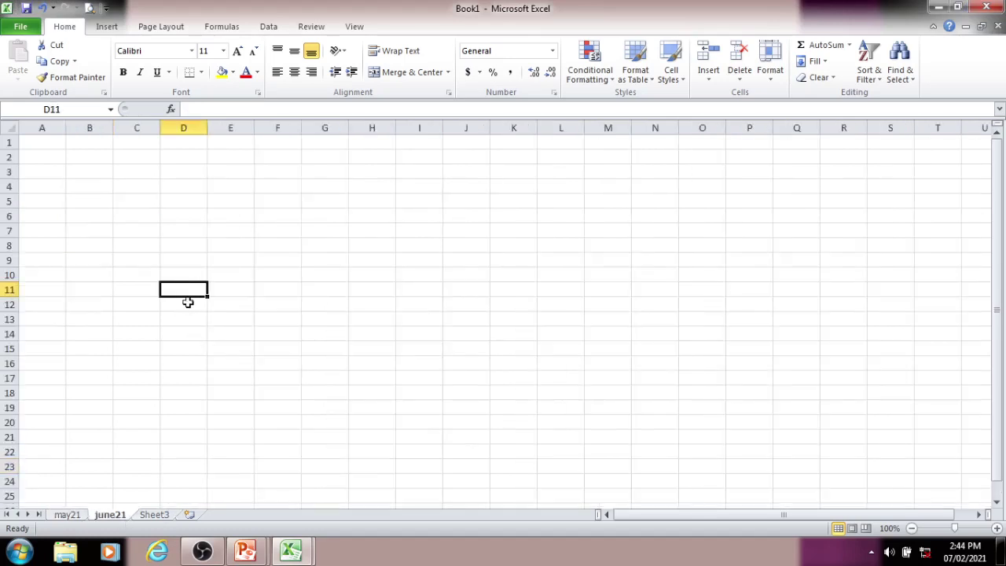
key("ctrl+g")
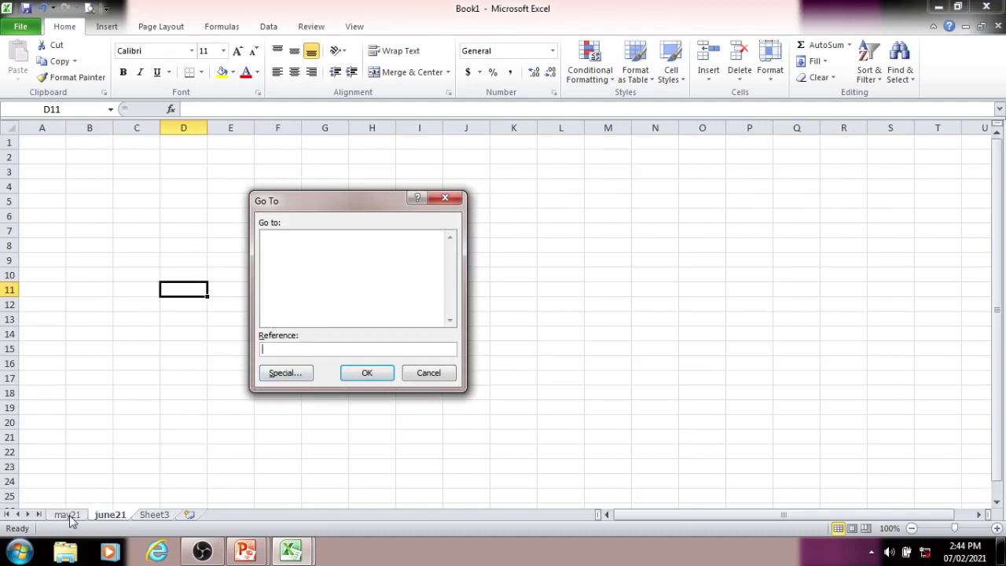
left_click(428, 375)
left_click(69, 515)
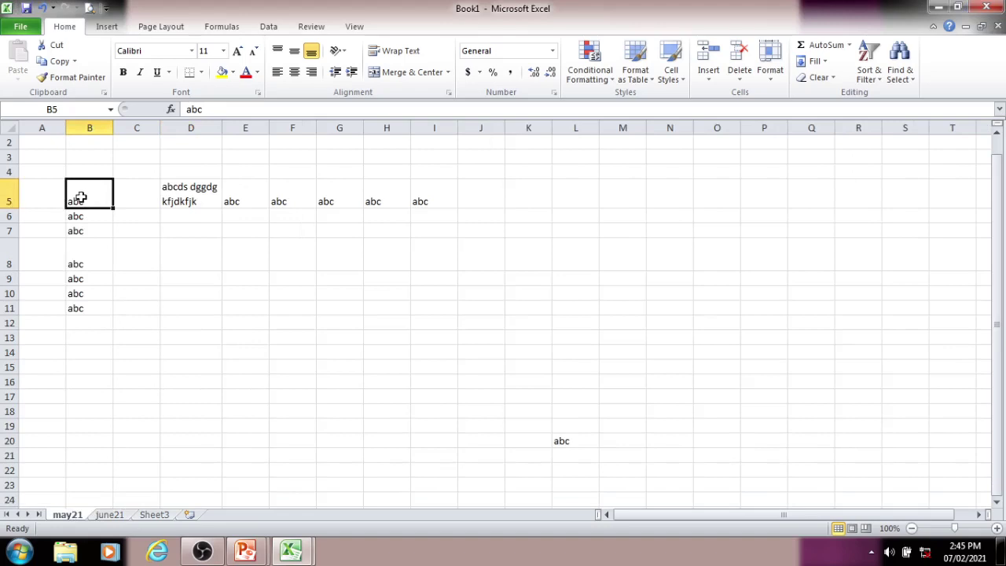
left_click(118, 515)
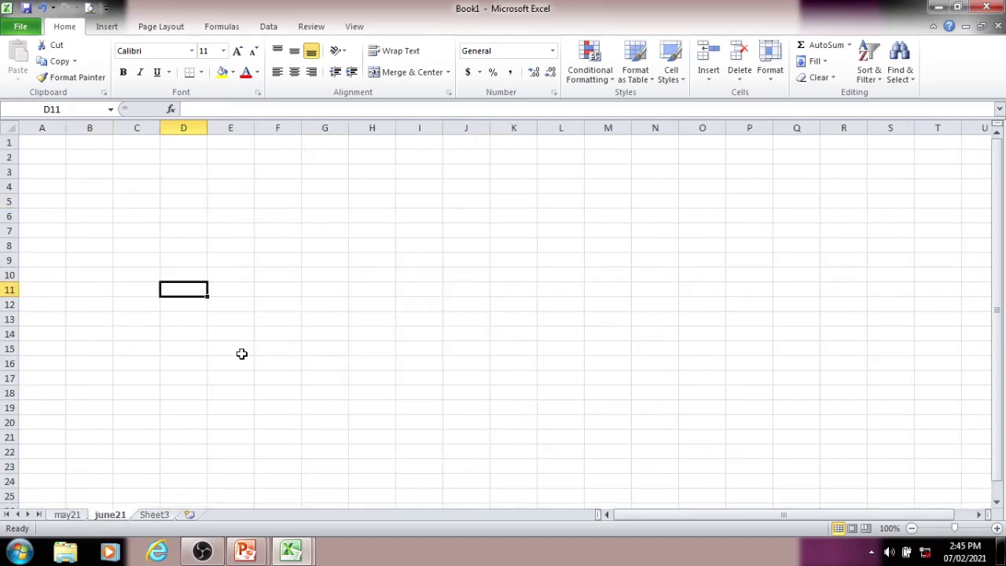
Step: Use Go To with the reference may21!b5 to jump from the june21 sheet to cell B5 on may21
key("F5")
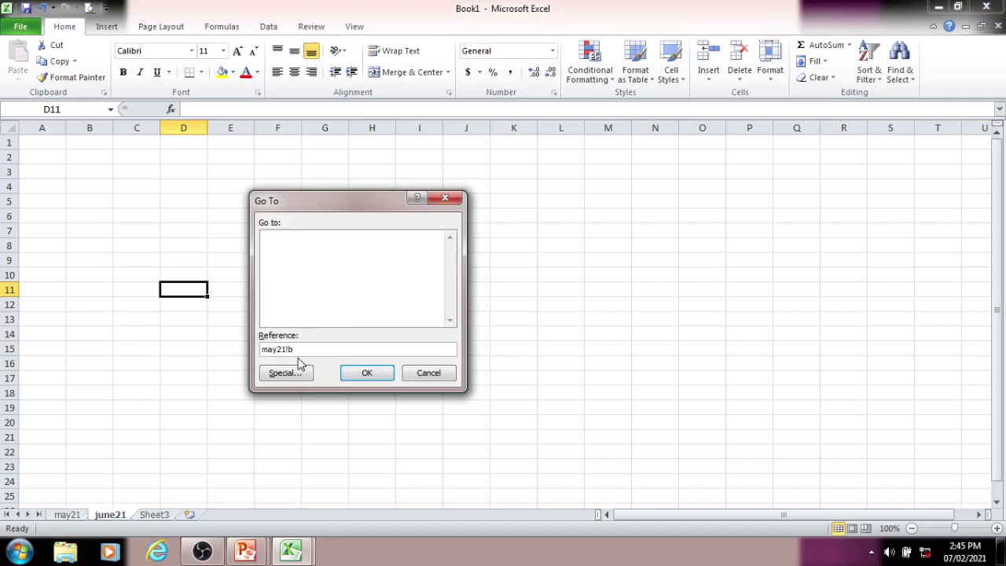
type("may21!b5")
left_click(368, 374)
Step: Alternate between the june21 and may21 sheets to compare their contents and selected cells
left_click(110, 516)
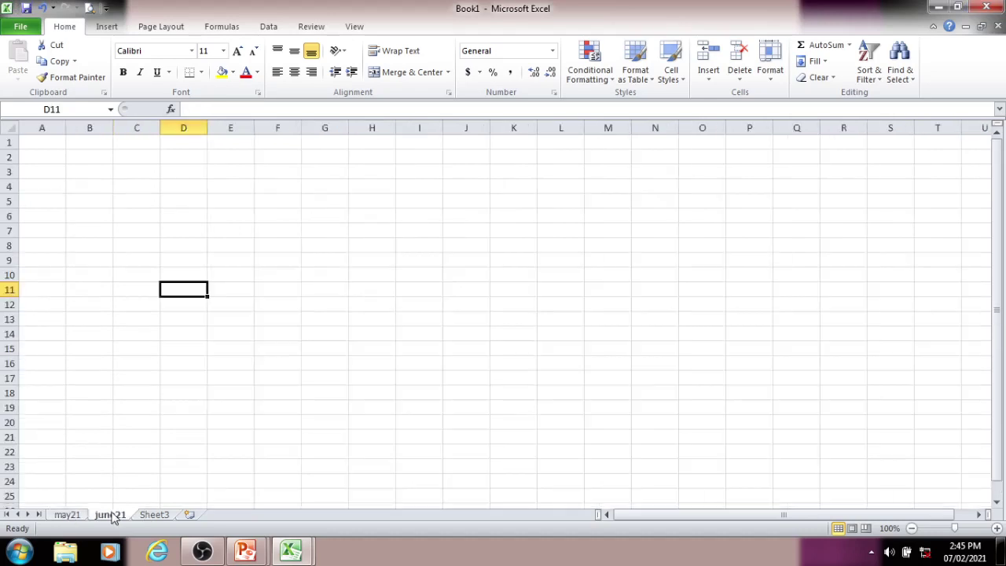
left_click(68, 517)
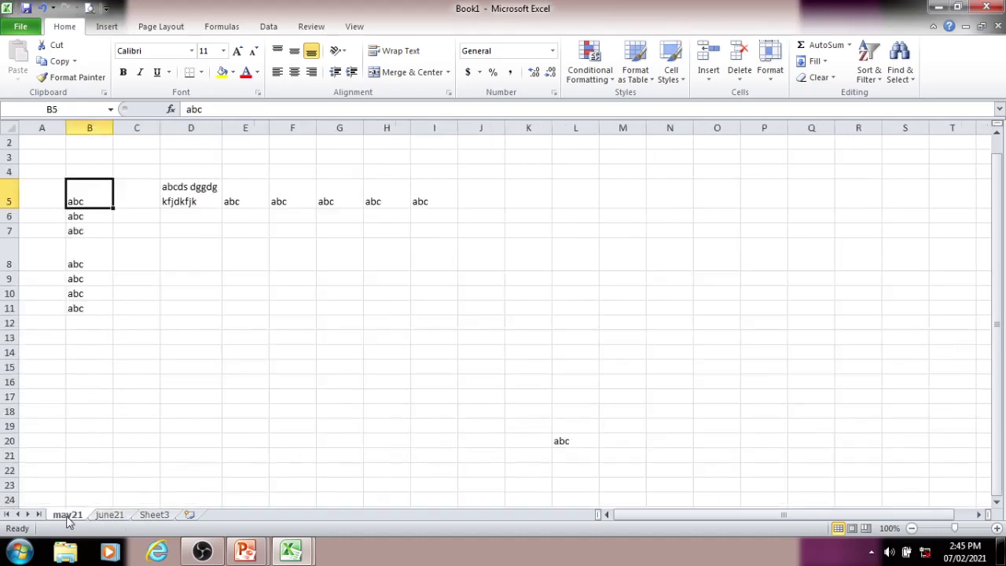
left_click(112, 517)
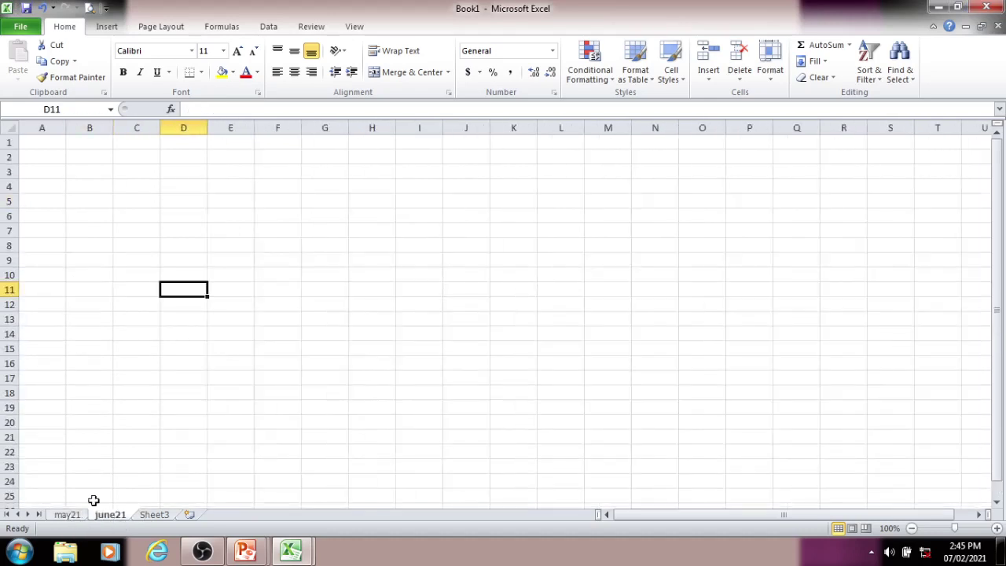
left_click(76, 516)
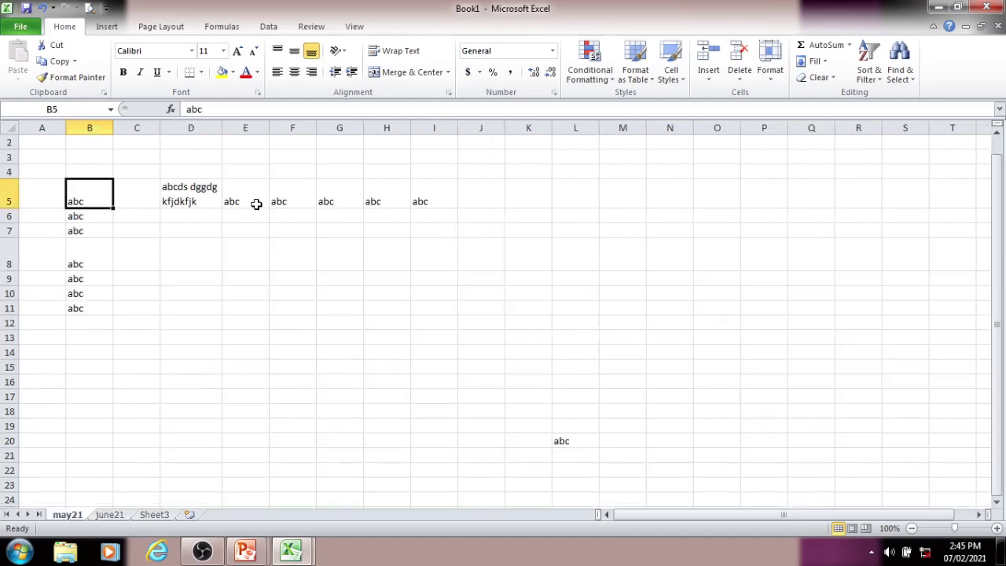
Step: Select cell E12 on the june21 sheet and use Go To with the reference may21!e5 to jump to that cell
left_click(115, 518)
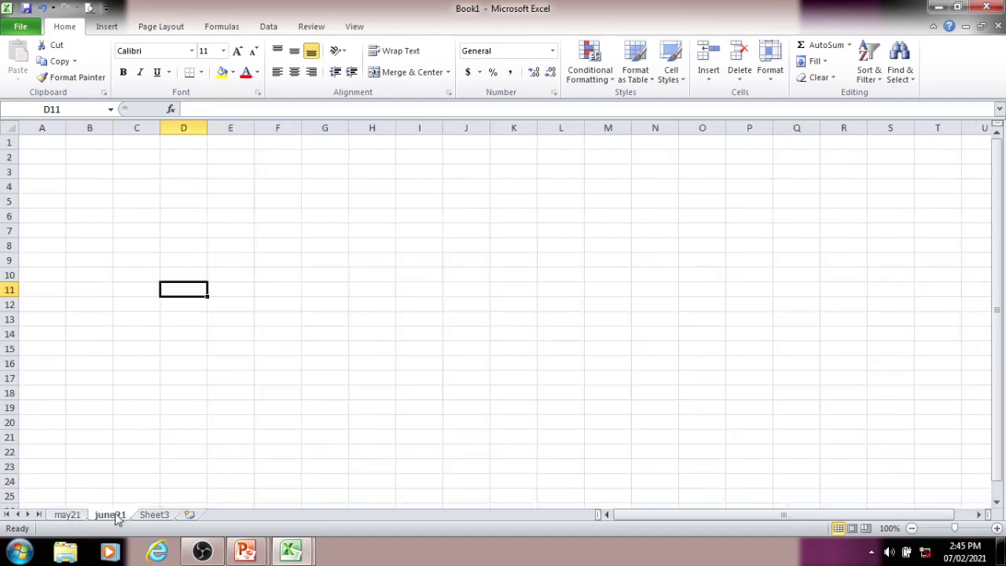
left_click(250, 301)
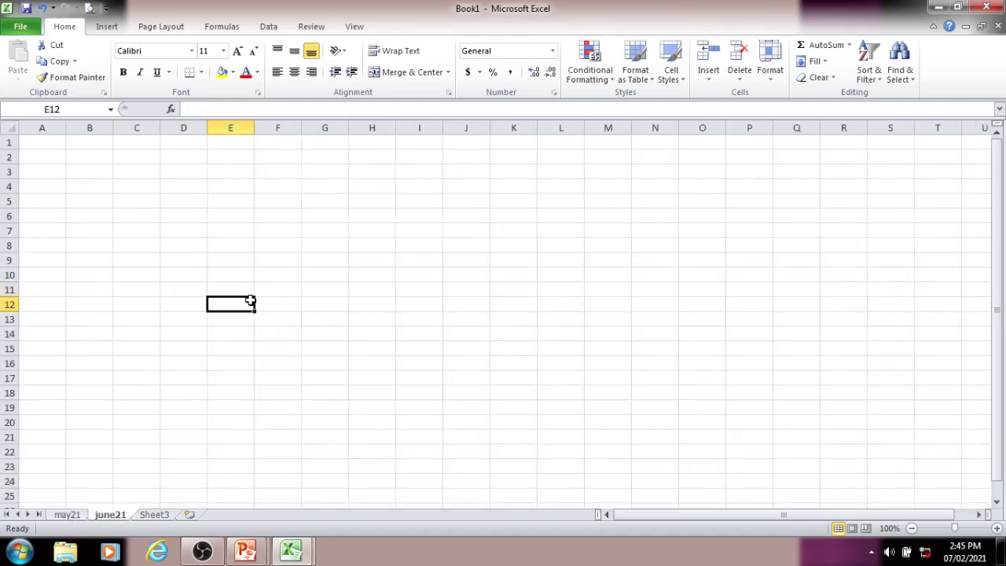
key("ctrl+g")
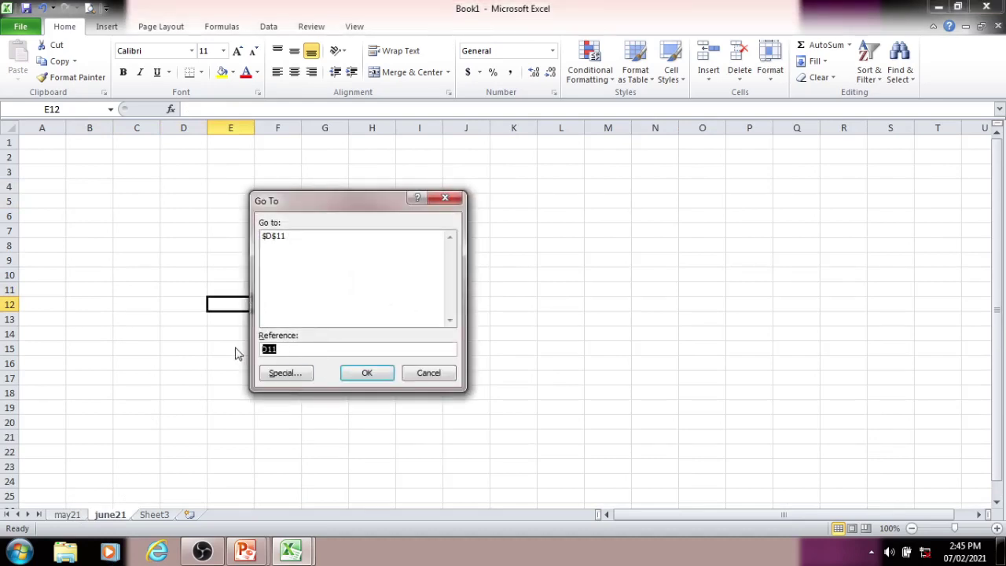
type("may21!e5")
left_click(370, 375)
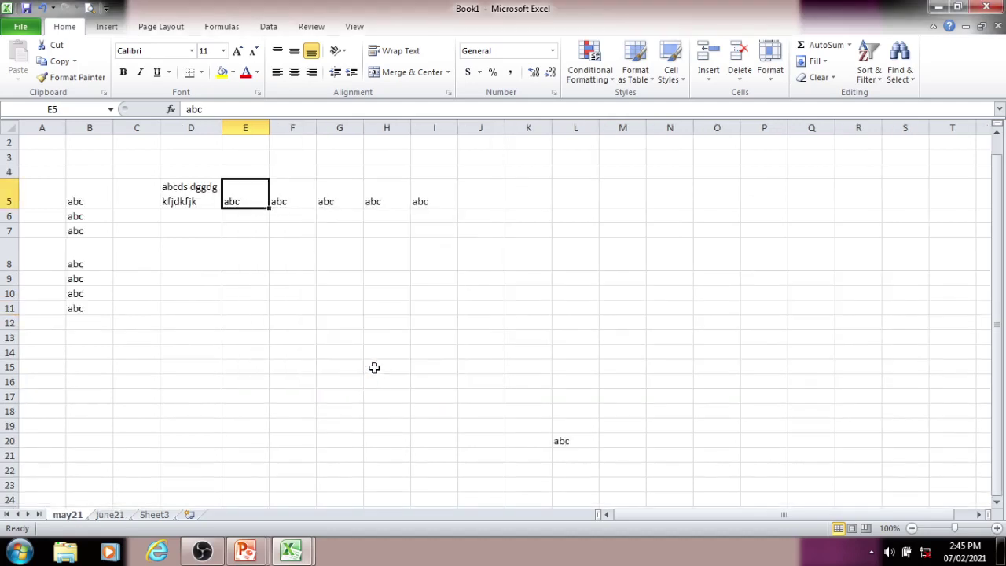
Step: Select cell B8 on the may21 sheet and use Go To to jump to cell I5 on the same sheet
left_click(82, 261)
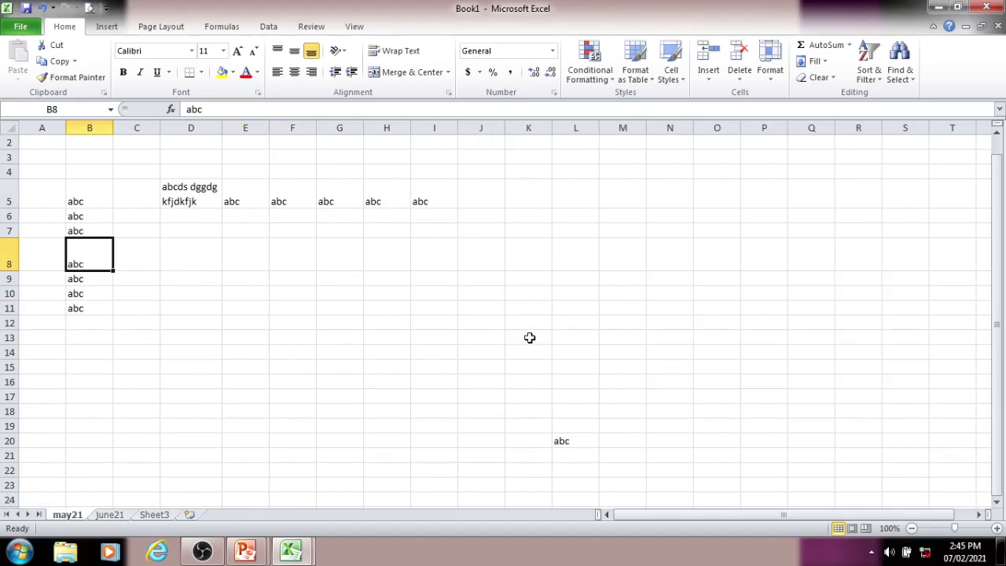
key("F5")
left_click_drag(367, 200, 454, 275)
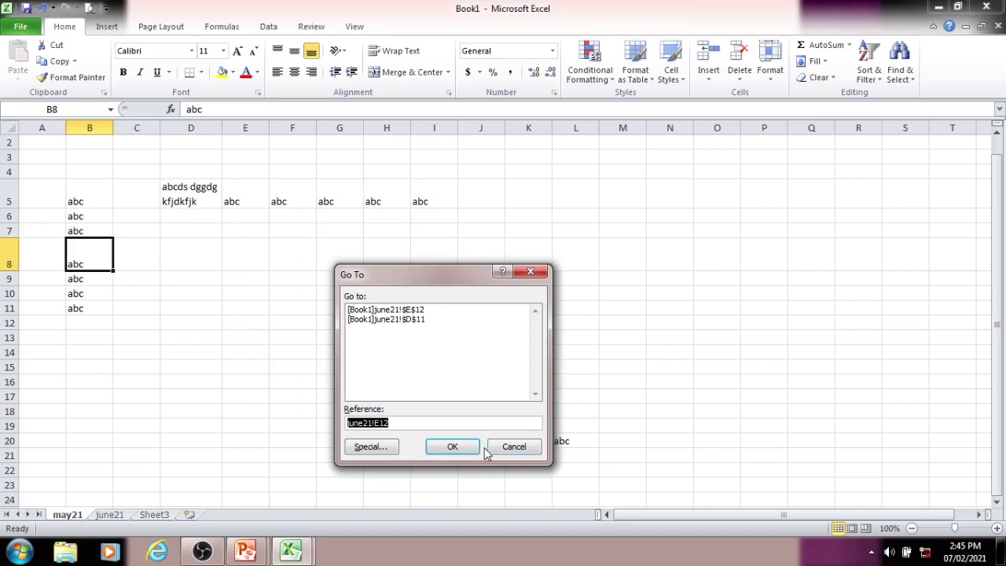
key("BackSpace")
left_click(459, 448)
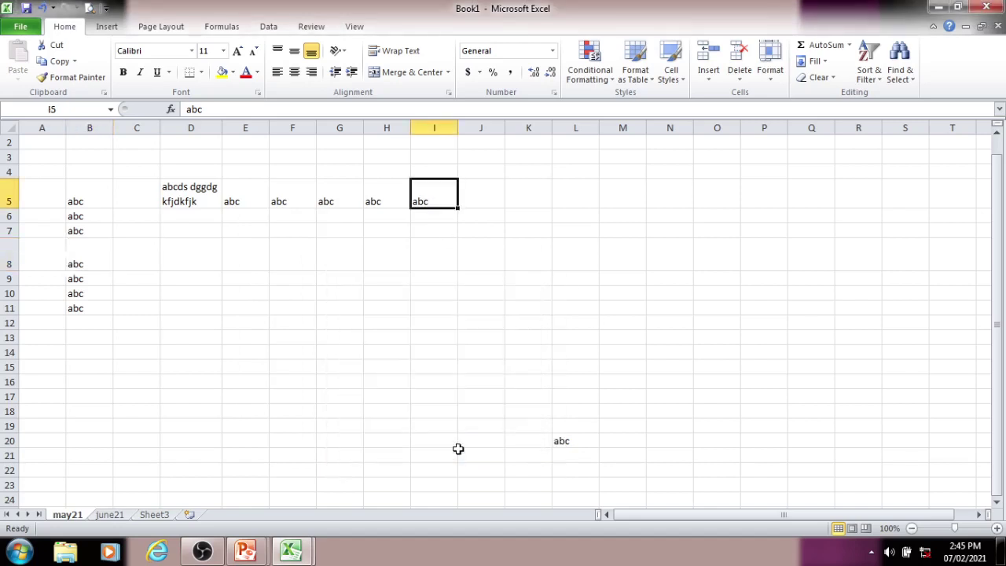
Step: Return to the PowerPoint slide show at the "Switching between different spread sheet" slide
left_click(298, 555)
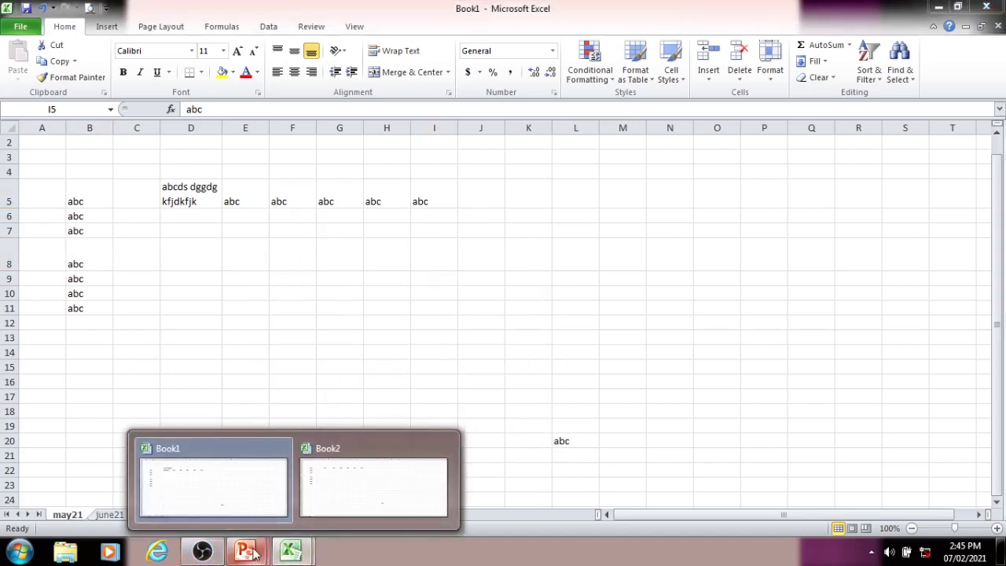
mouse_move(245, 552)
left_click(321, 439)
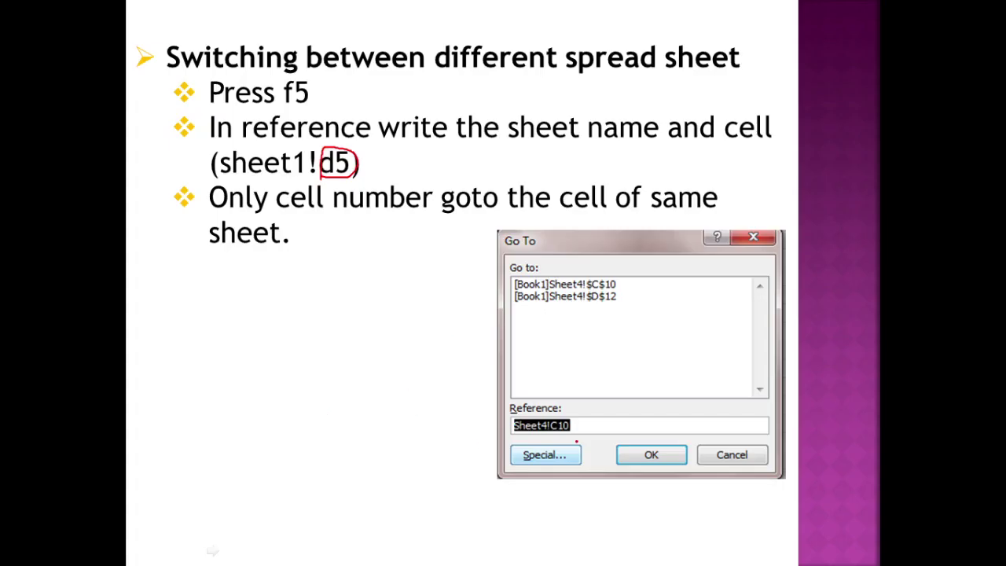